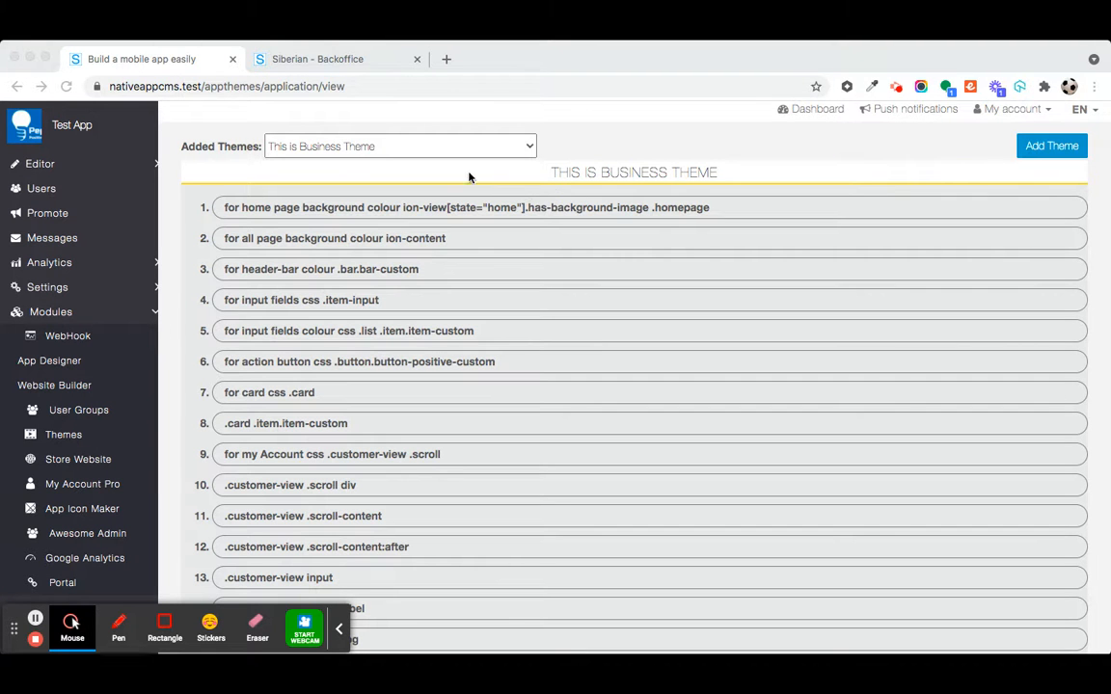
Add the Business Theme to the app from the available theme previews and check the list of added themes.
{"action": "left_click", "coordinate": [492, 146]}
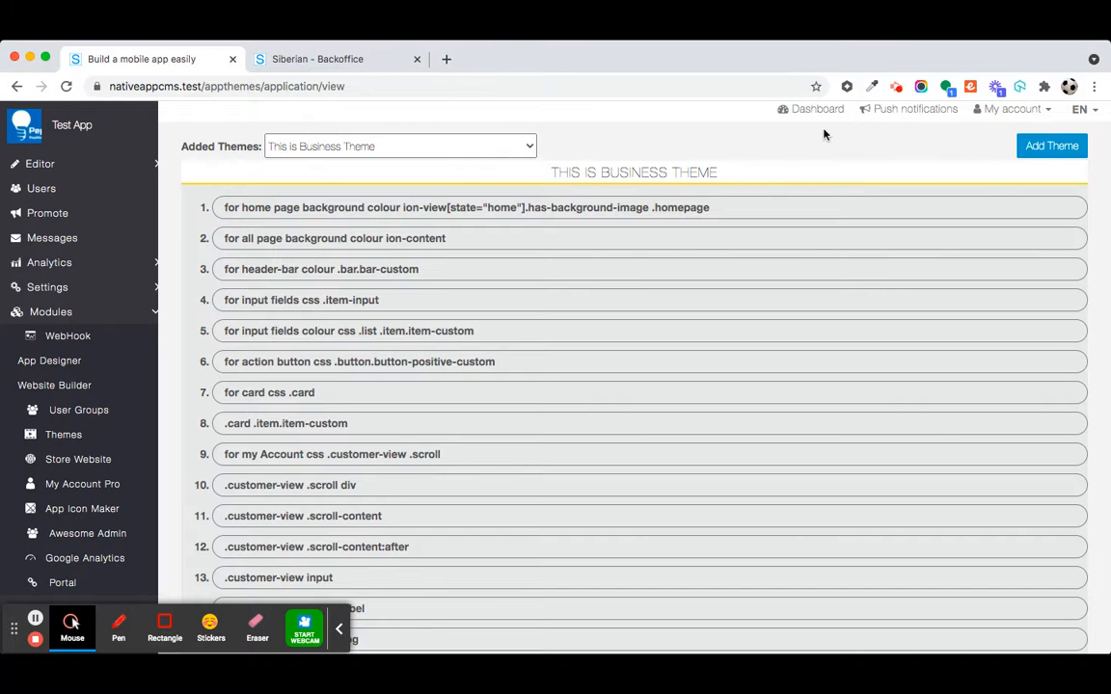
{"action": "left_click", "coordinate": [1052, 148]}
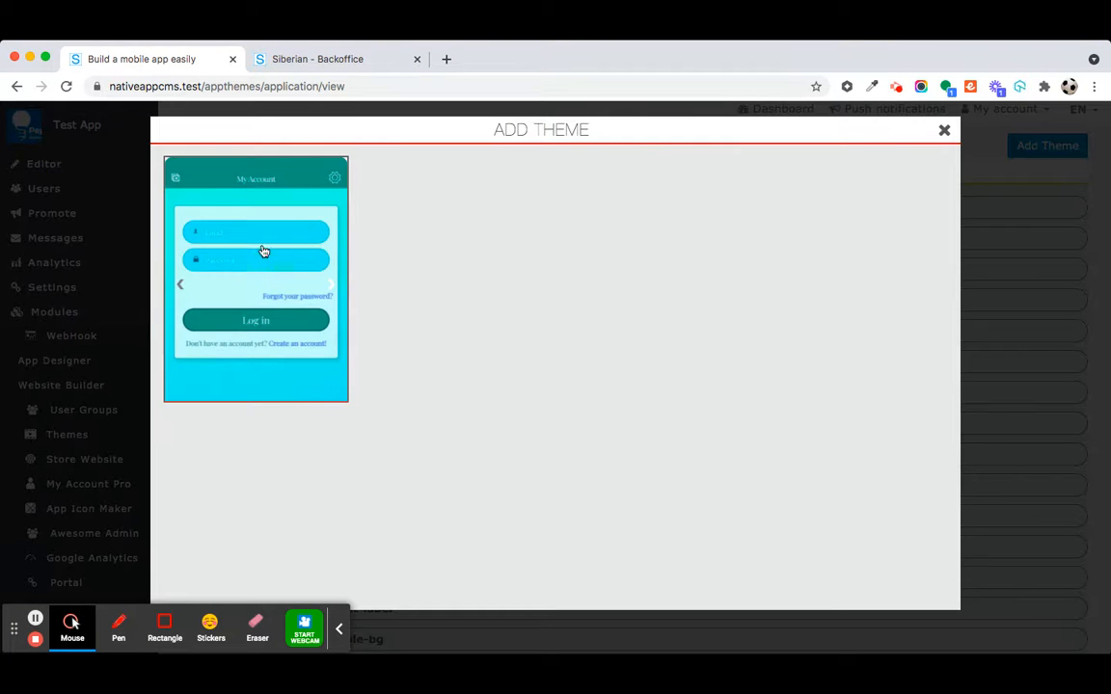
{"action": "left_click", "coordinate": [256, 254]}
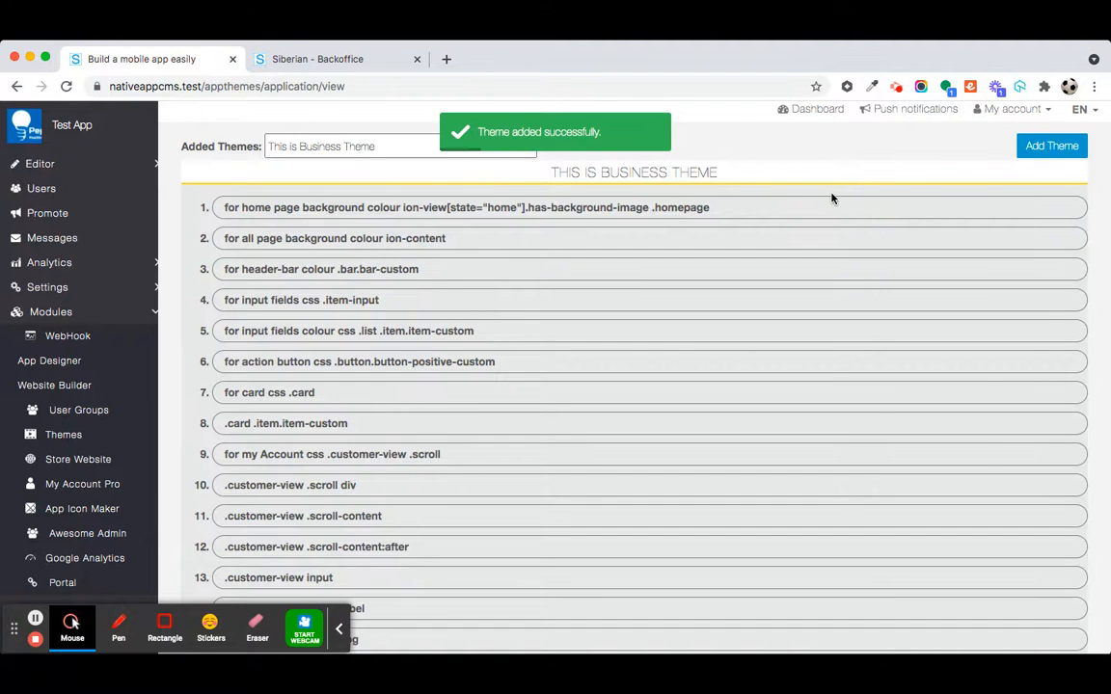
{"action": "left_click", "coordinate": [364, 148]}
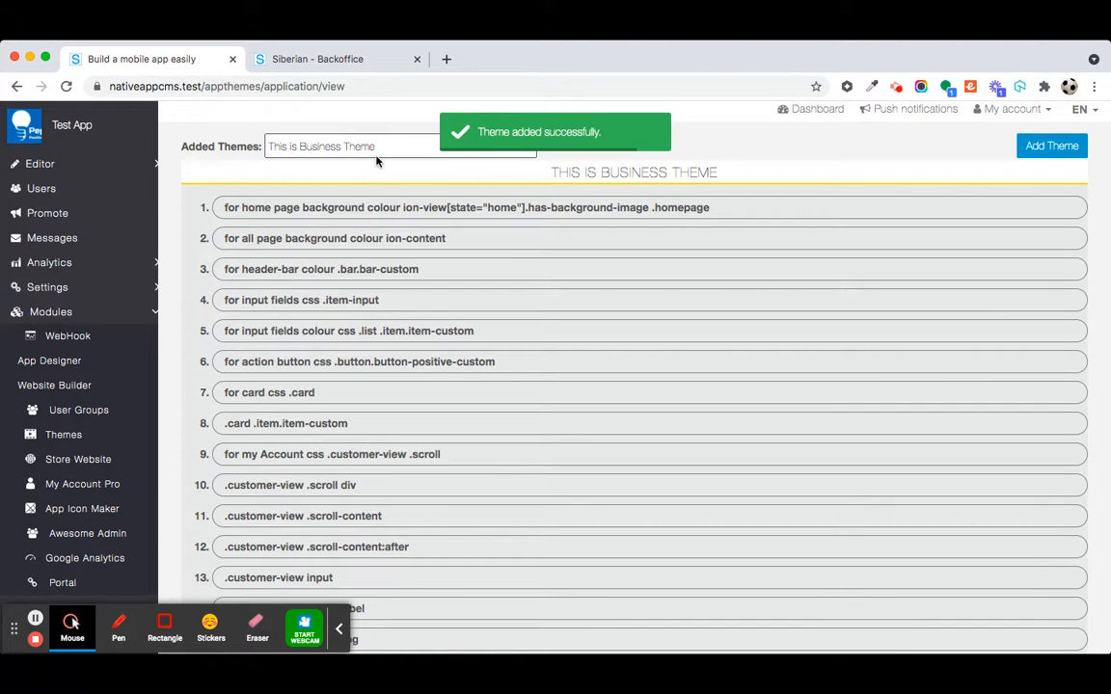
Examine the editable properties of the home page background colour and header-bar colour entries without saving changes.
{"action": "left_click", "coordinate": [367, 210]}
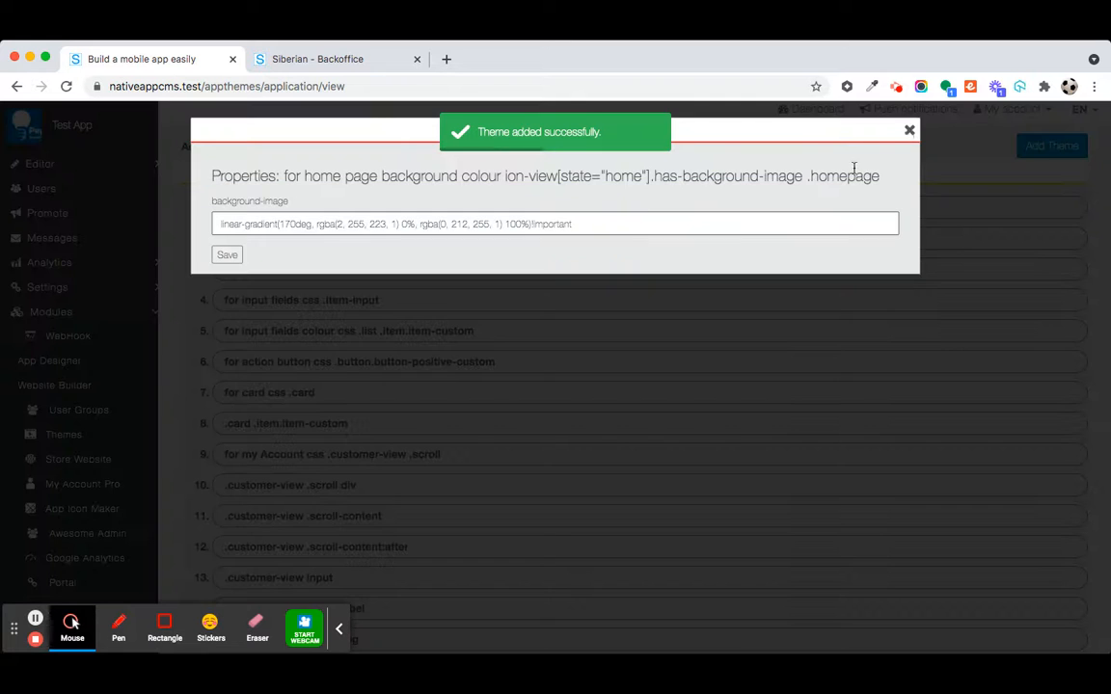
{"action": "left_click", "coordinate": [907, 132]}
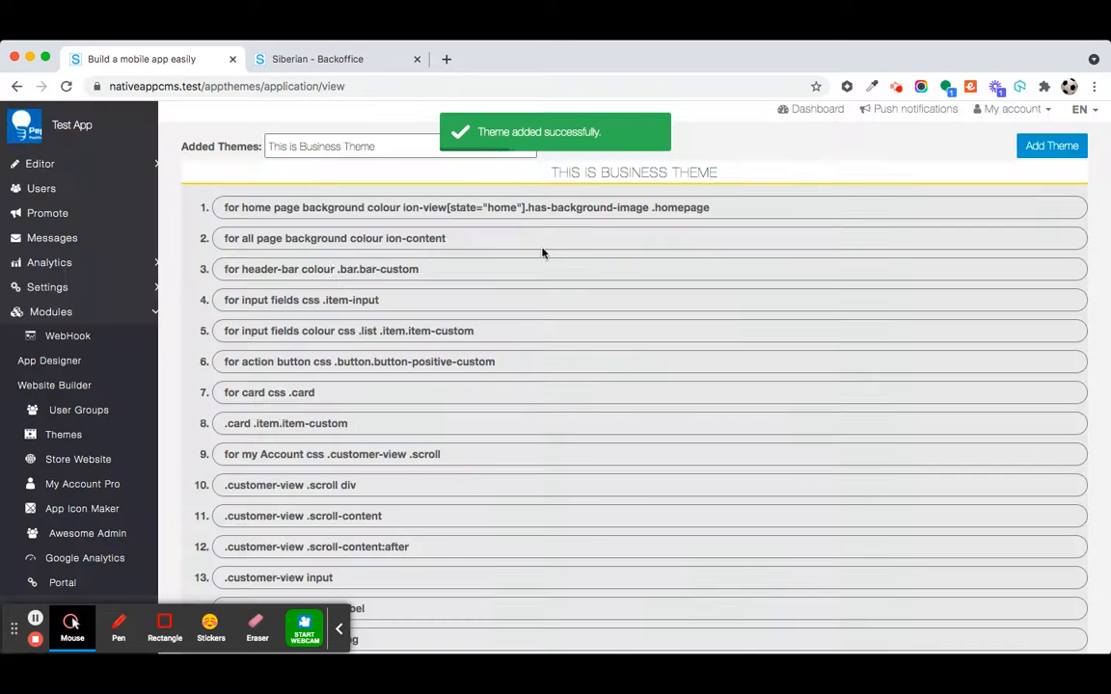
{"action": "left_click", "coordinate": [329, 273]}
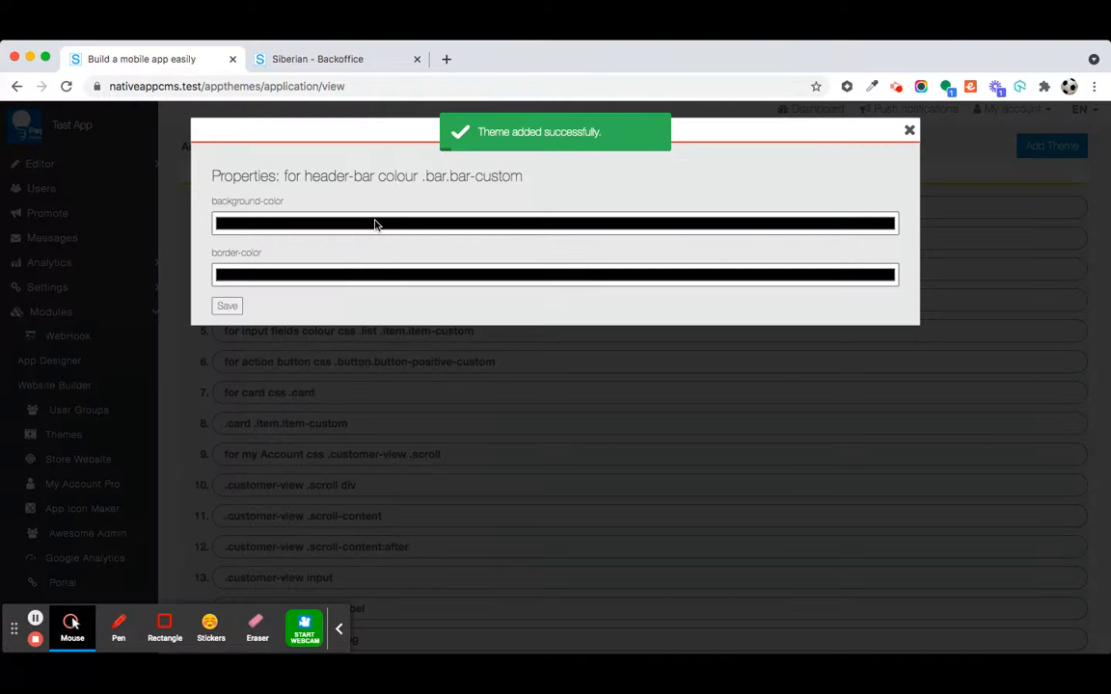
{"action": "left_click", "coordinate": [375, 225]}
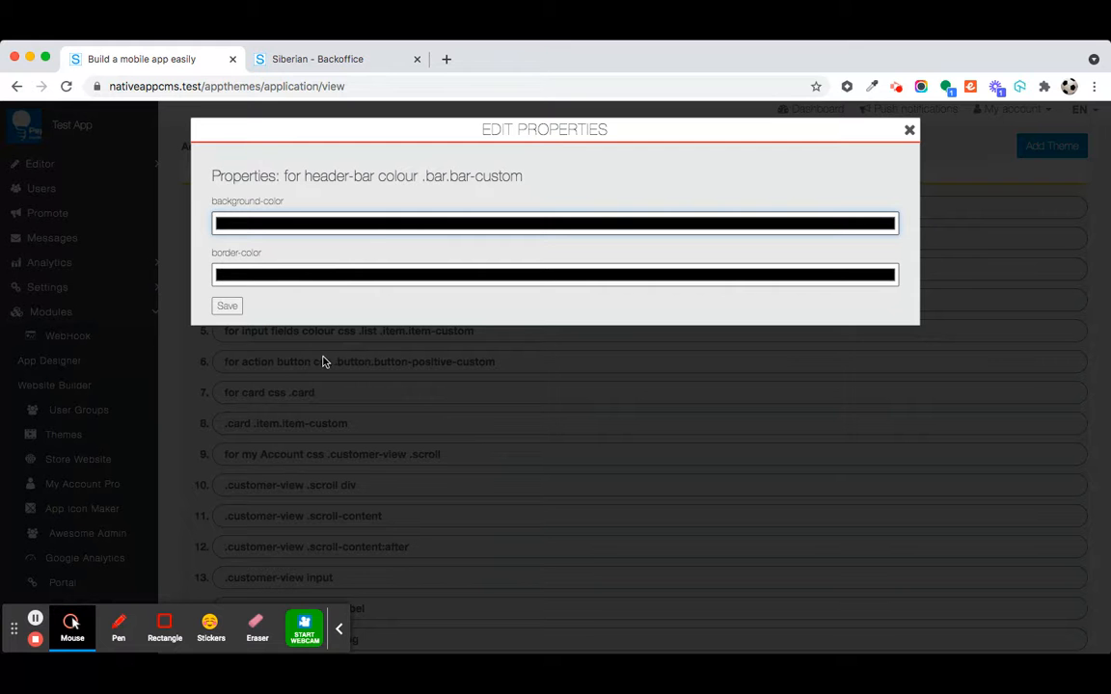
{"action": "left_click", "coordinate": [909, 131]}
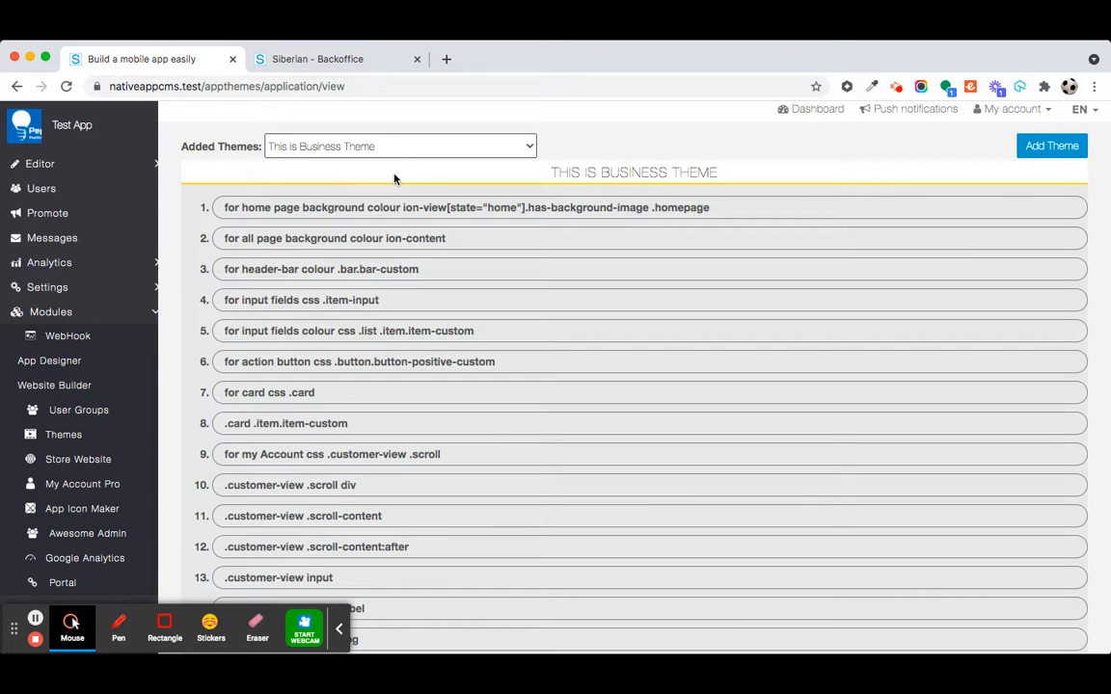
Open the properties of the my Account css .customer-view .scroll entry at its margin value and save them.
{"action": "scroll", "coordinate": [328, 421], "scroll_direction": "down", "scroll_amount": 1}
{"action": "left_click", "coordinate": [321, 411]}
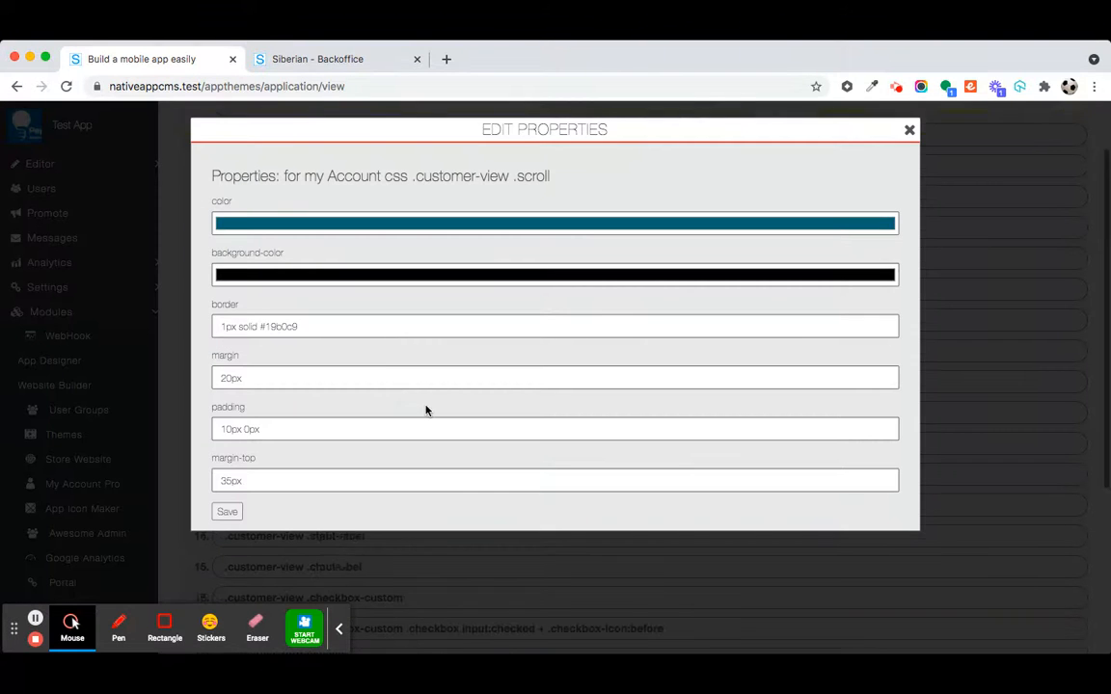
{"action": "left_click", "coordinate": [259, 378]}
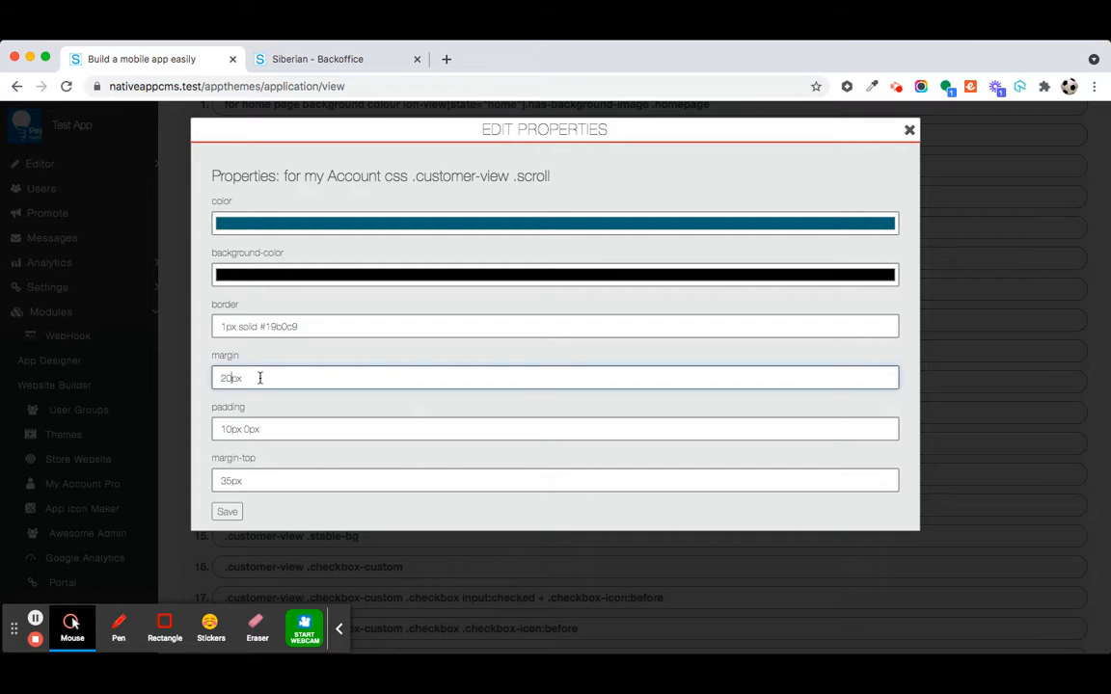
{"action": "left_click", "coordinate": [226, 512]}
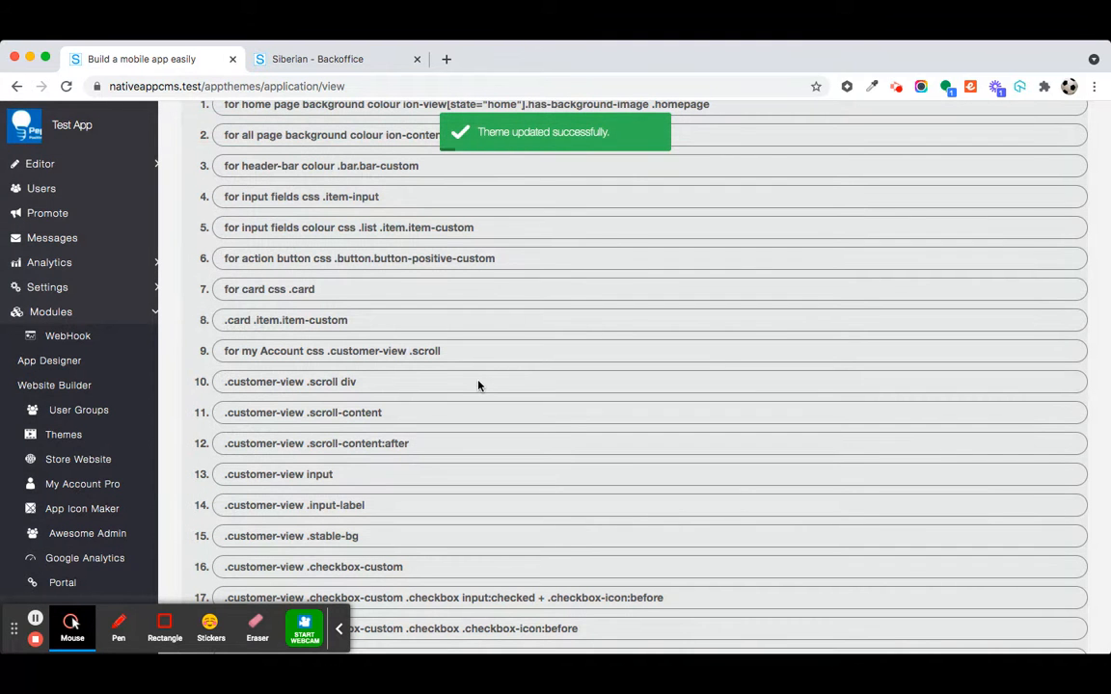
Look through the full list of CSS entries in This is Business Theme.
{"action": "scroll", "coordinate": [479, 386], "scroll_direction": "up", "scroll_amount": 2}
{"action": "scroll", "coordinate": [464, 421], "scroll_direction": "down", "scroll_amount": 5}
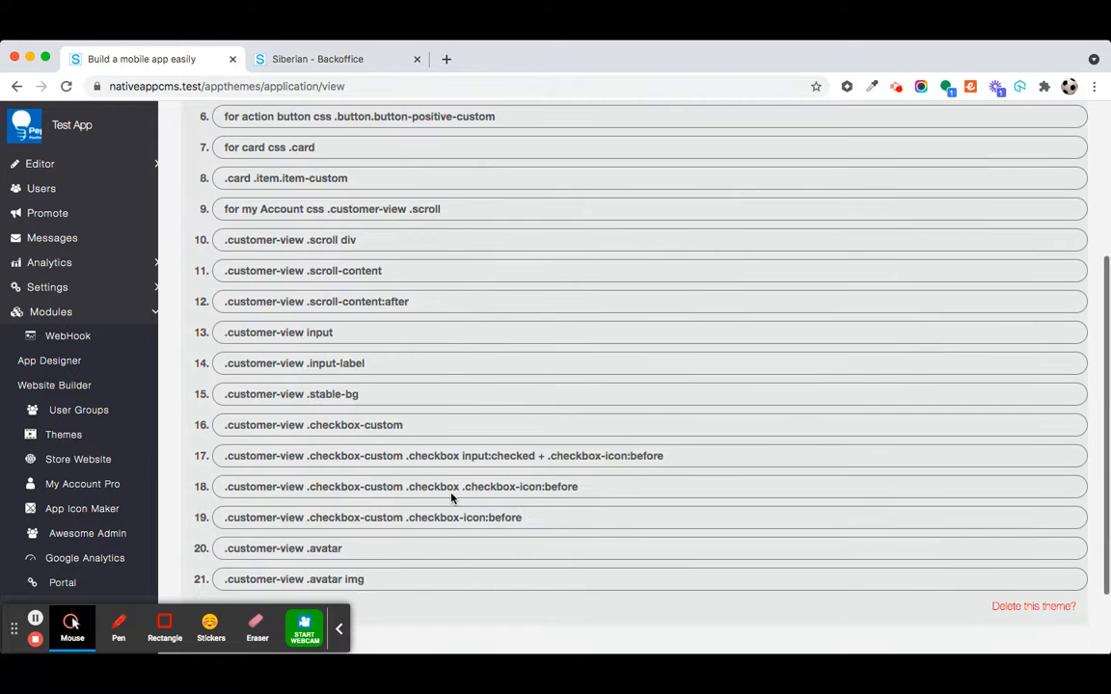
{"action": "scroll", "coordinate": [450, 498], "scroll_direction": "up", "scroll_amount": 5}
{"action": "scroll", "coordinate": [453, 372], "scroll_direction": "down", "scroll_amount": 6}
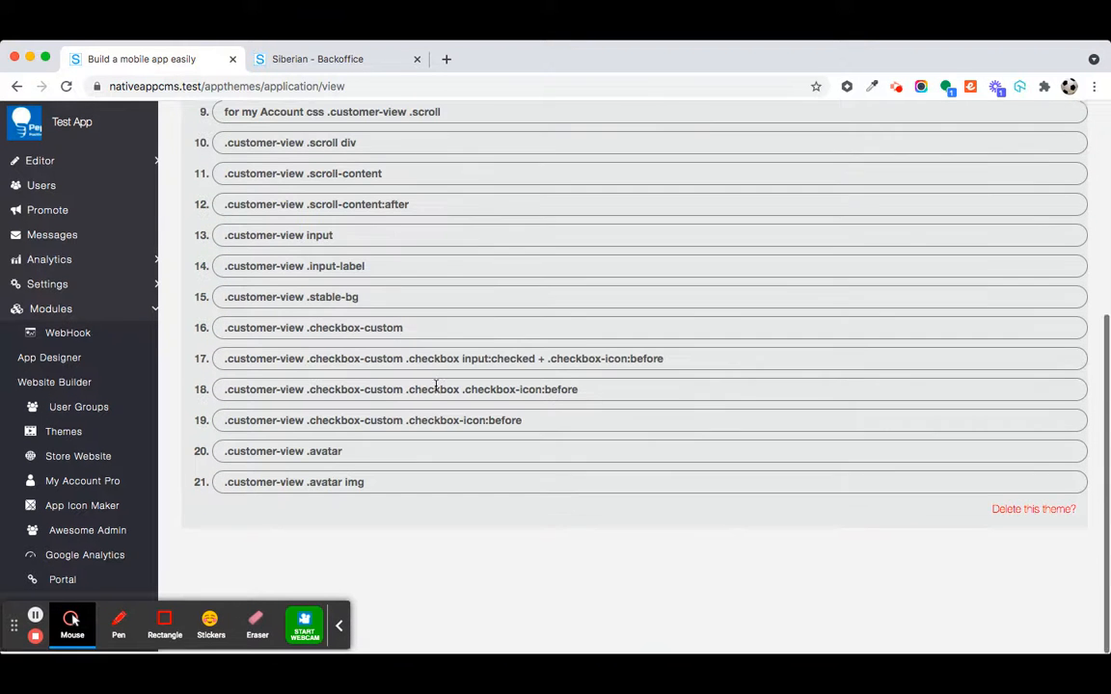
{"action": "scroll", "coordinate": [430, 374], "scroll_direction": "up", "scroll_amount": 8}
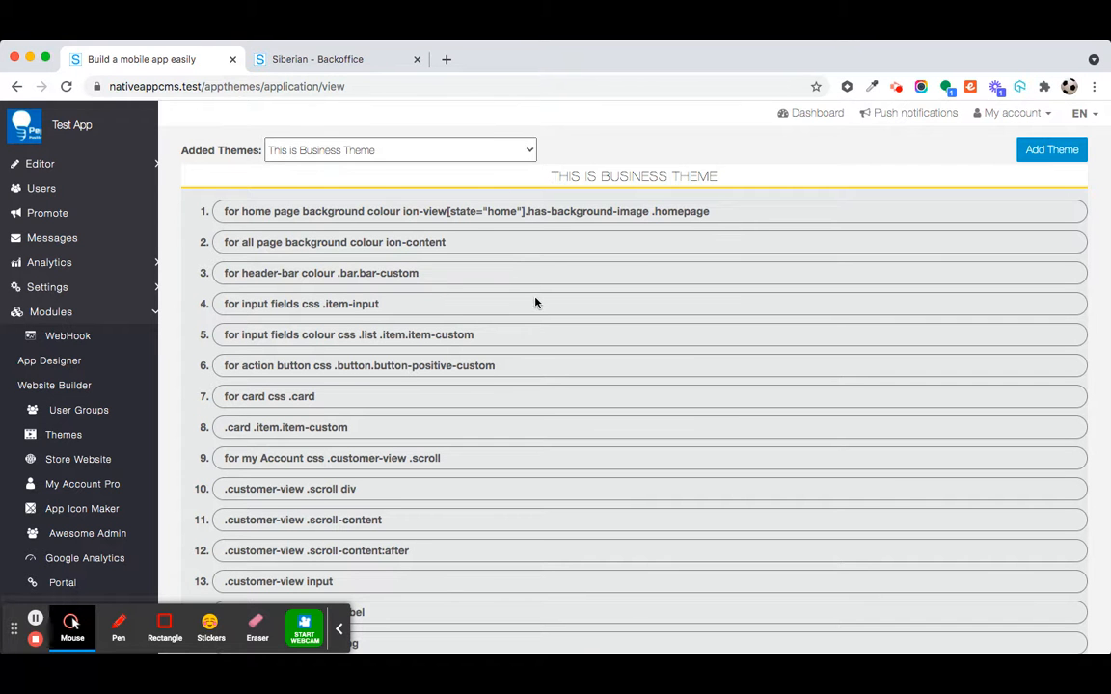
{"action": "scroll", "coordinate": [535, 303], "scroll_direction": "down", "scroll_amount": 2}
{"action": "scroll", "coordinate": [535, 303], "scroll_direction": "up", "scroll_amount": 2}
Switch to the Siberian Backoffice and open This is Business Theme for editing.
{"action": "left_click", "coordinate": [347, 60]}
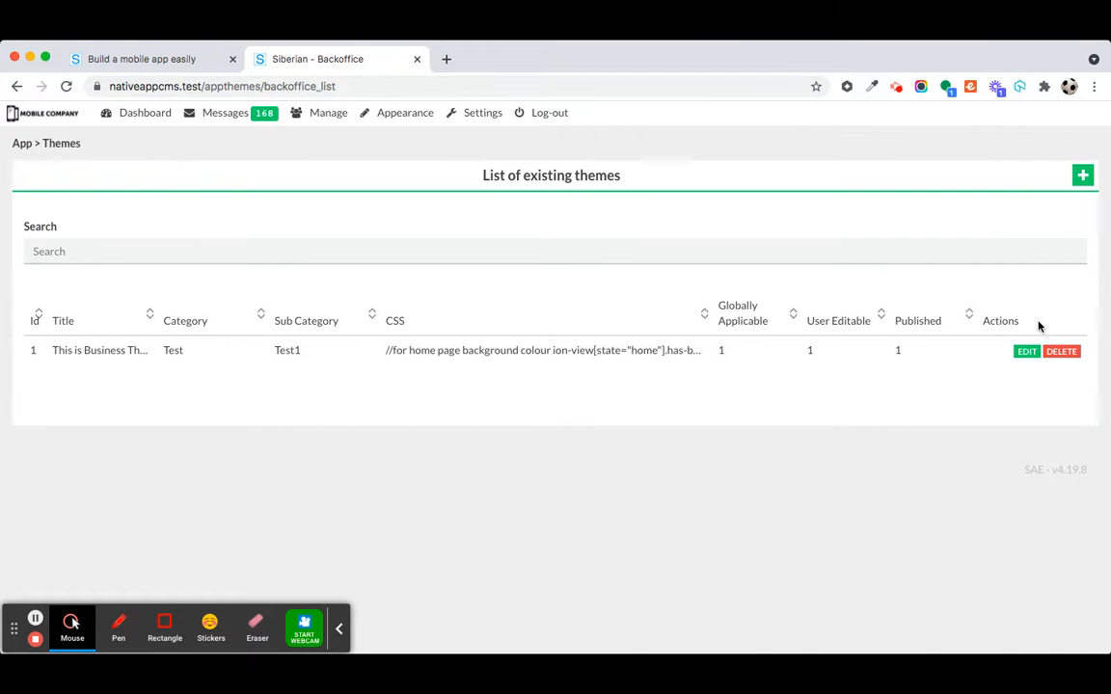
{"action": "left_click", "coordinate": [1020, 354]}
{"action": "scroll", "coordinate": [513, 415], "scroll_direction": "down", "scroll_amount": 2}
Compare the comments at the start of the theme's CSS with the entry names listed in the app editor.
{"action": "left_click", "coordinate": [353, 449]}
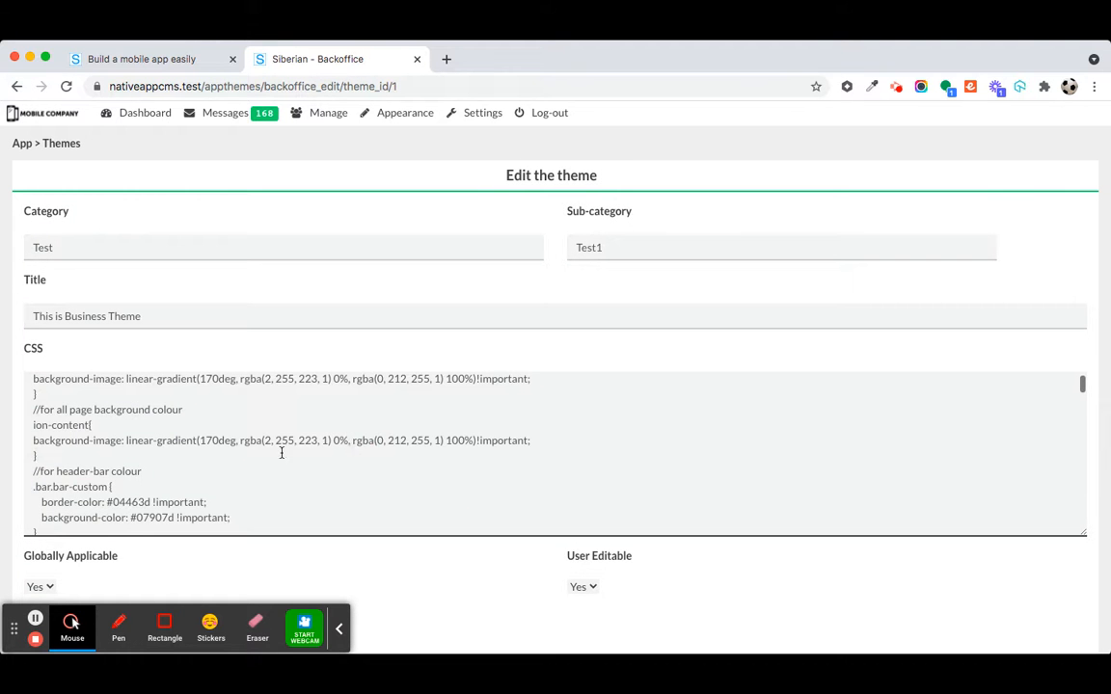
{"action": "scroll", "coordinate": [284, 450], "scroll_direction": "up", "scroll_amount": 2}
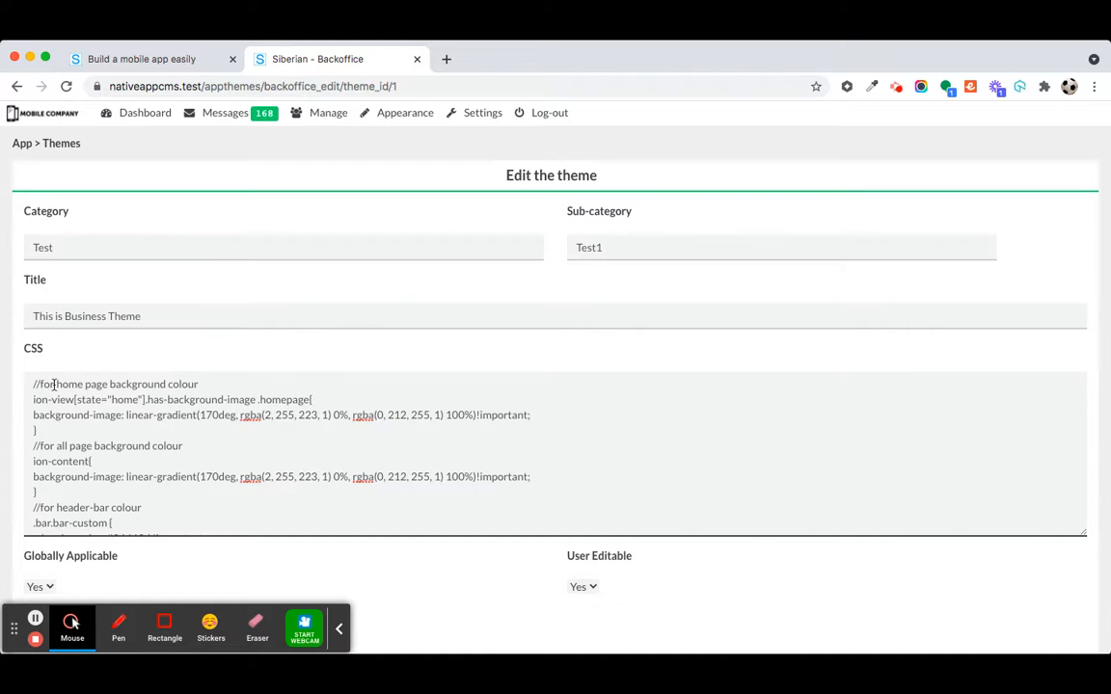
{"action": "left_click", "coordinate": [168, 58]}
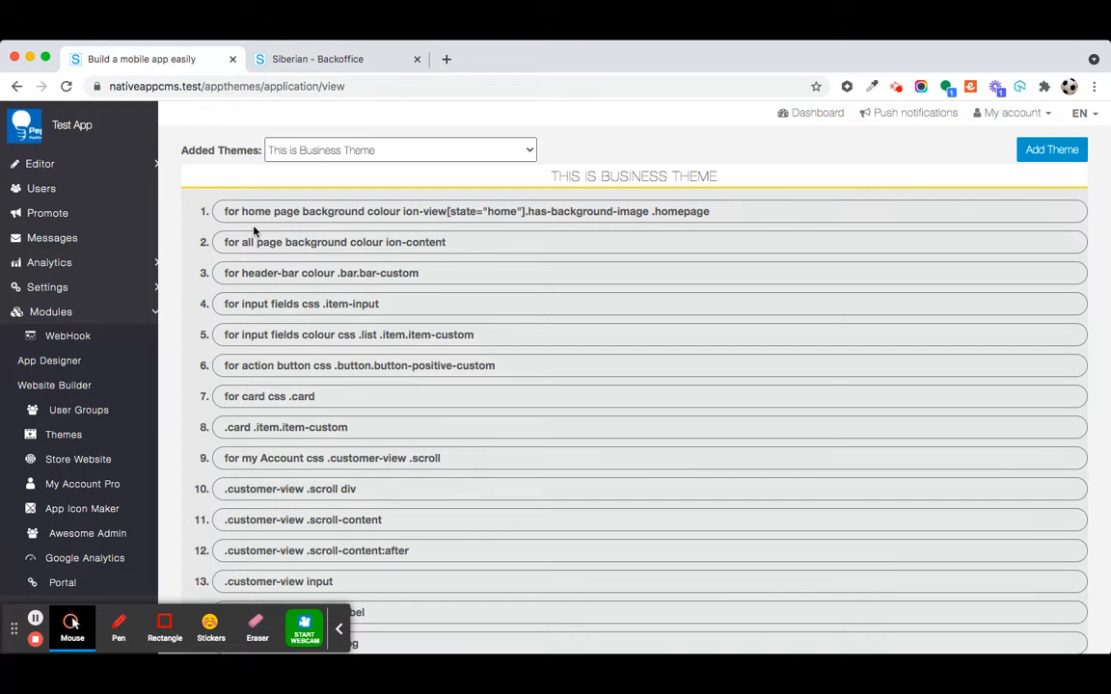
{"action": "left_click", "coordinate": [321, 61]}
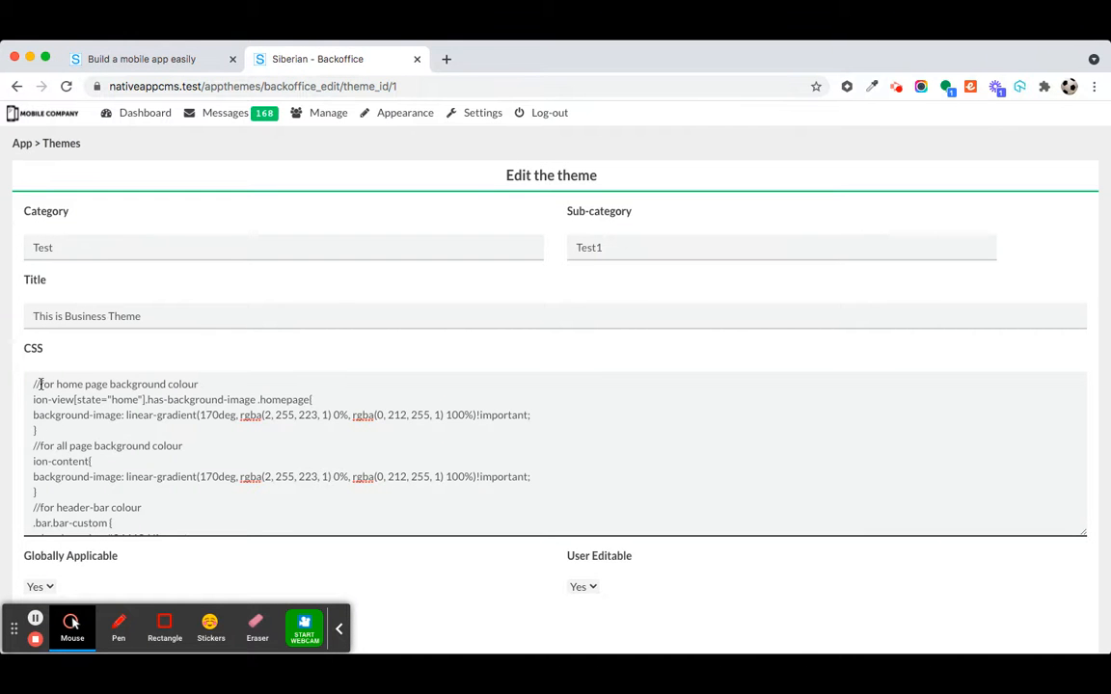
Try the /* */ comment style on the home page background colour comment in the CSS and undo it.
{"action": "key", "text": "BackSpace"}
{"action": "type", "text": "*"}
{"action": "left_click", "coordinate": [246, 381]}
{"action": "type", "text": "*/"}
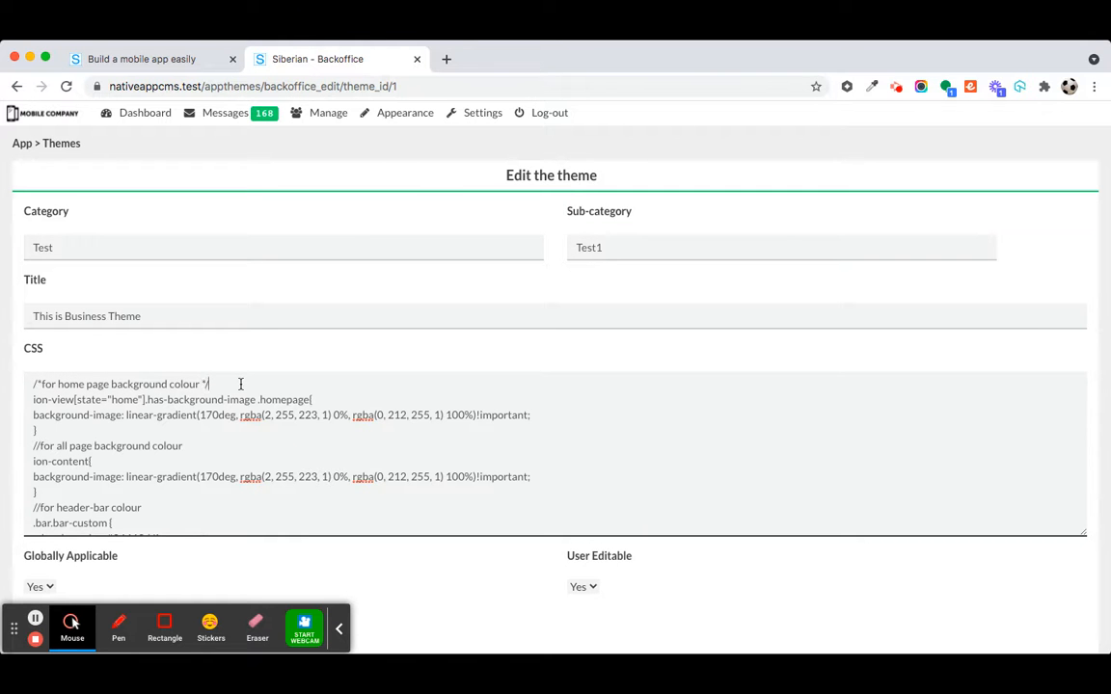
{"action": "key", "text": "super+z"}
{"action": "key", "text": "super+z"}
{"action": "key", "text": "super+z"}
{"action": "key", "text": "super+z"}
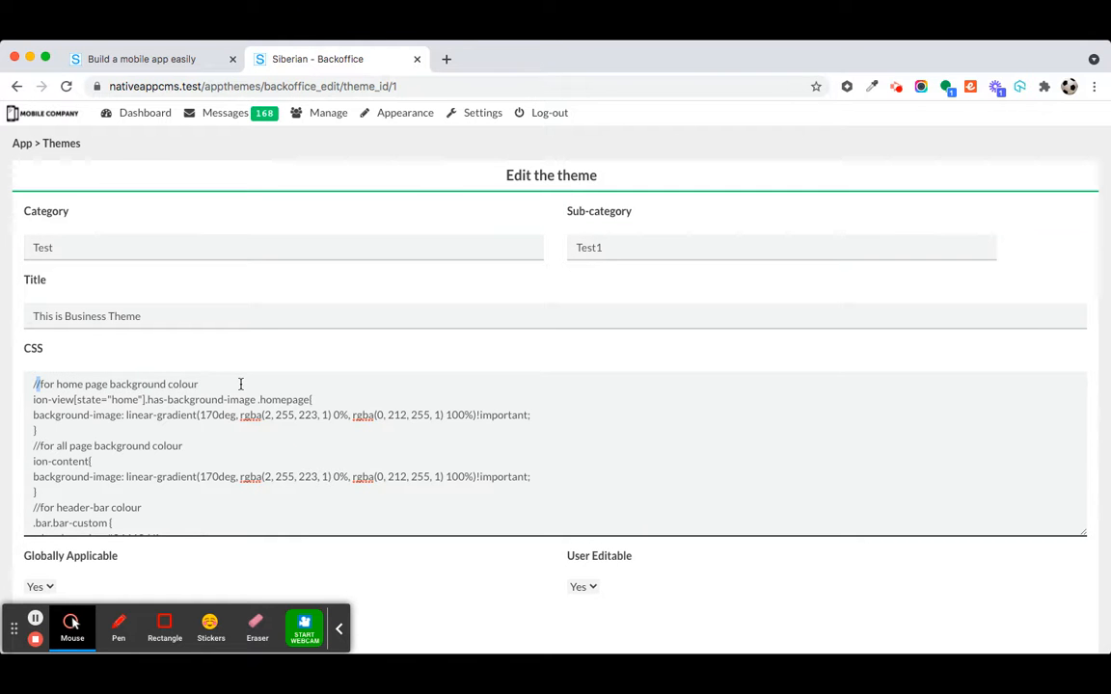
Read through the theme's CSS code from the home page rule to the final .avatar img rule.
{"action": "left_click", "coordinate": [38, 384]}
{"action": "scroll", "coordinate": [126, 422], "scroll_direction": "down", "scroll_amount": 5}
{"action": "scroll", "coordinate": [129, 434], "scroll_direction": "down", "scroll_amount": 5}
{"action": "scroll", "coordinate": [133, 446], "scroll_direction": "down", "scroll_amount": 10}
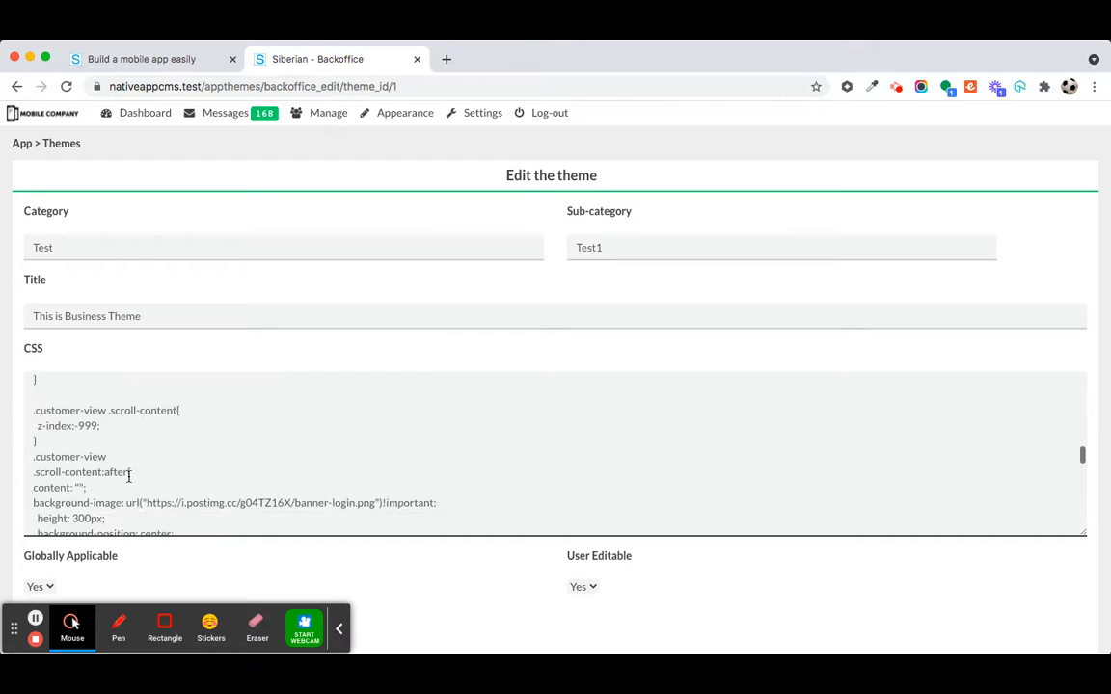
{"action": "scroll", "coordinate": [136, 441], "scroll_direction": "down", "scroll_amount": 10}
{"action": "scroll", "coordinate": [136, 442], "scroll_direction": "up", "scroll_amount": 8}
{"action": "scroll", "coordinate": [112, 468], "scroll_direction": "down", "scroll_amount": 2}
{"action": "scroll", "coordinate": [113, 468], "scroll_direction": "down", "scroll_amount": 1}
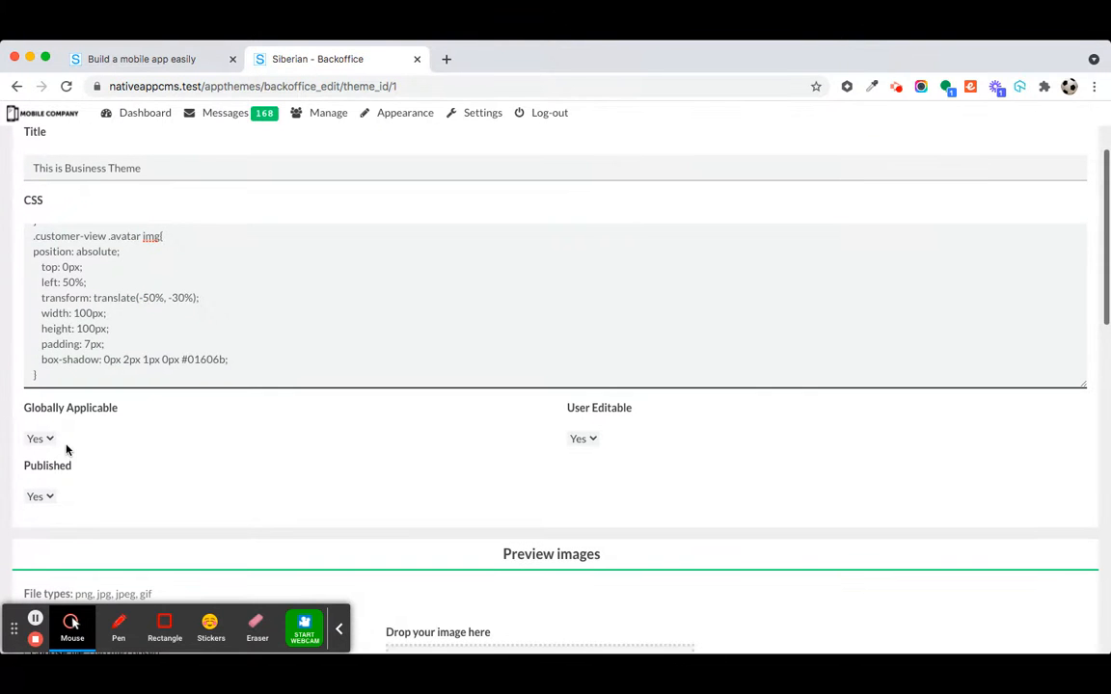
Review the theme's Globally Applicable, User Editable and Published options along with its category and sub-category.
{"action": "left_click", "coordinate": [46, 439]}
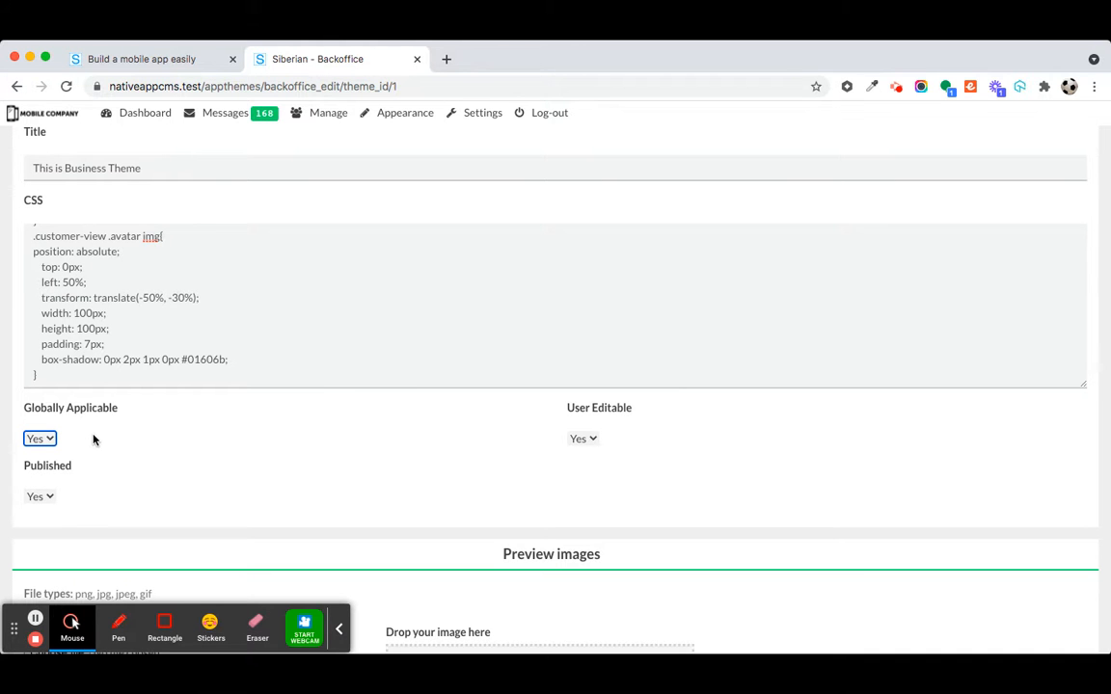
{"action": "left_click", "coordinate": [591, 440]}
{"action": "left_click", "coordinate": [178, 479]}
{"action": "scroll", "coordinate": [285, 438], "scroll_direction": "down", "scroll_amount": 2}
{"action": "scroll", "coordinate": [285, 438], "scroll_direction": "up", "scroll_amount": 5}
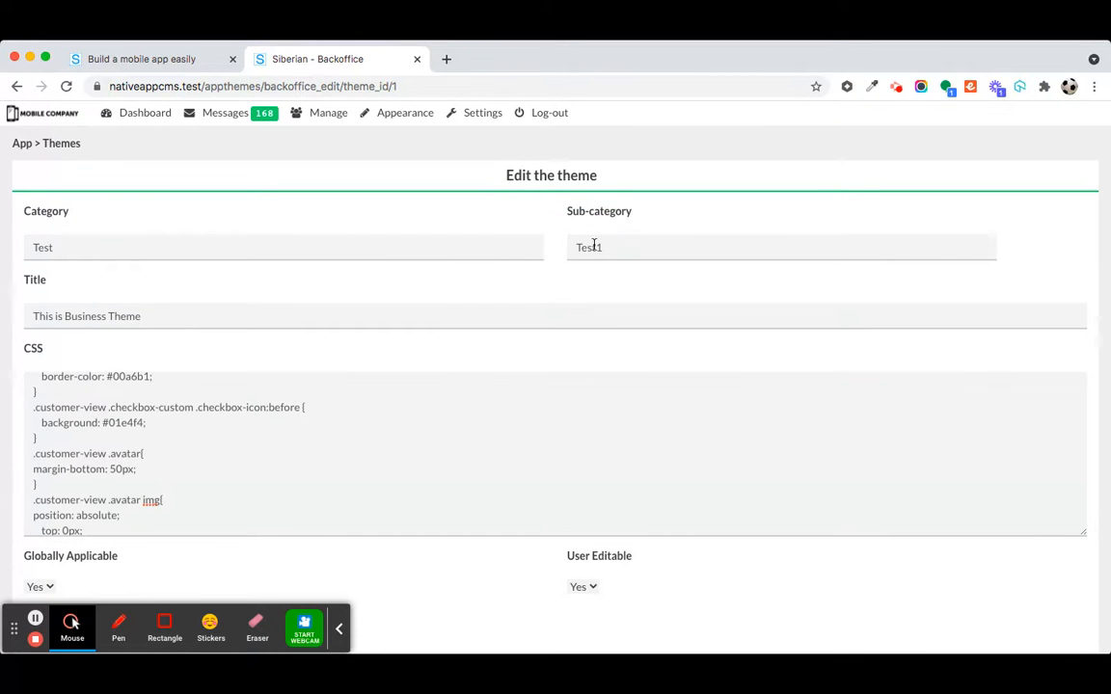
Examine the theme's preview image upload area and its existing images with their delete and reorder controls.
{"action": "scroll", "coordinate": [389, 317], "scroll_direction": "down", "scroll_amount": 3}
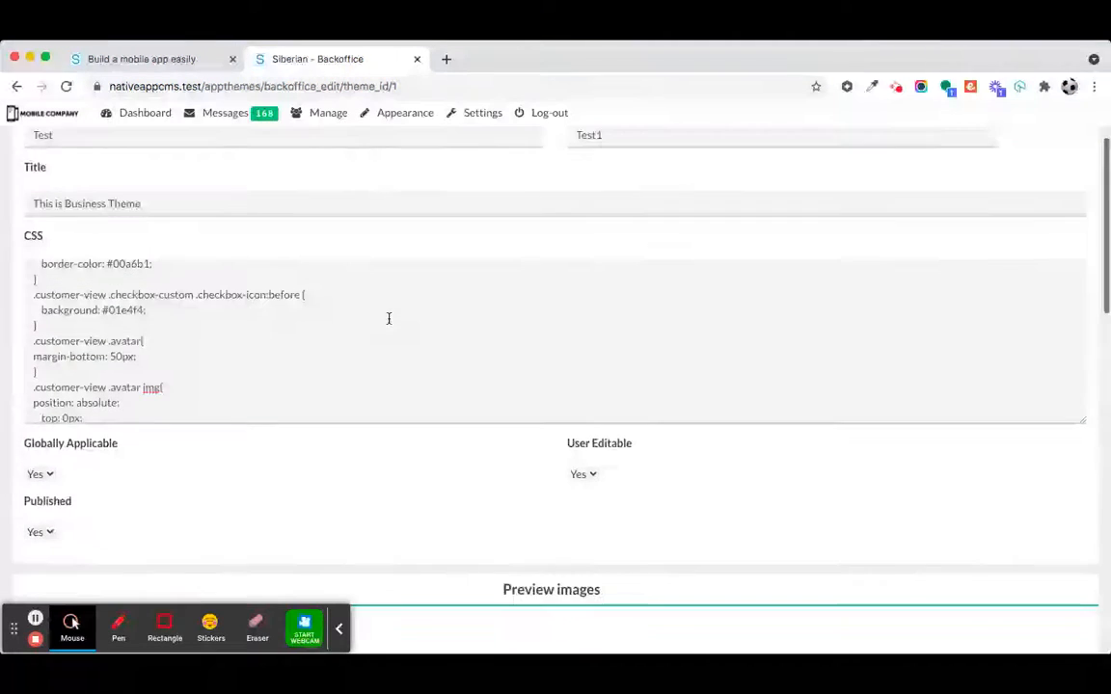
{"action": "scroll", "coordinate": [373, 387], "scroll_direction": "down", "scroll_amount": 1}
{"action": "scroll", "coordinate": [375, 413], "scroll_direction": "down", "scroll_amount": 2}
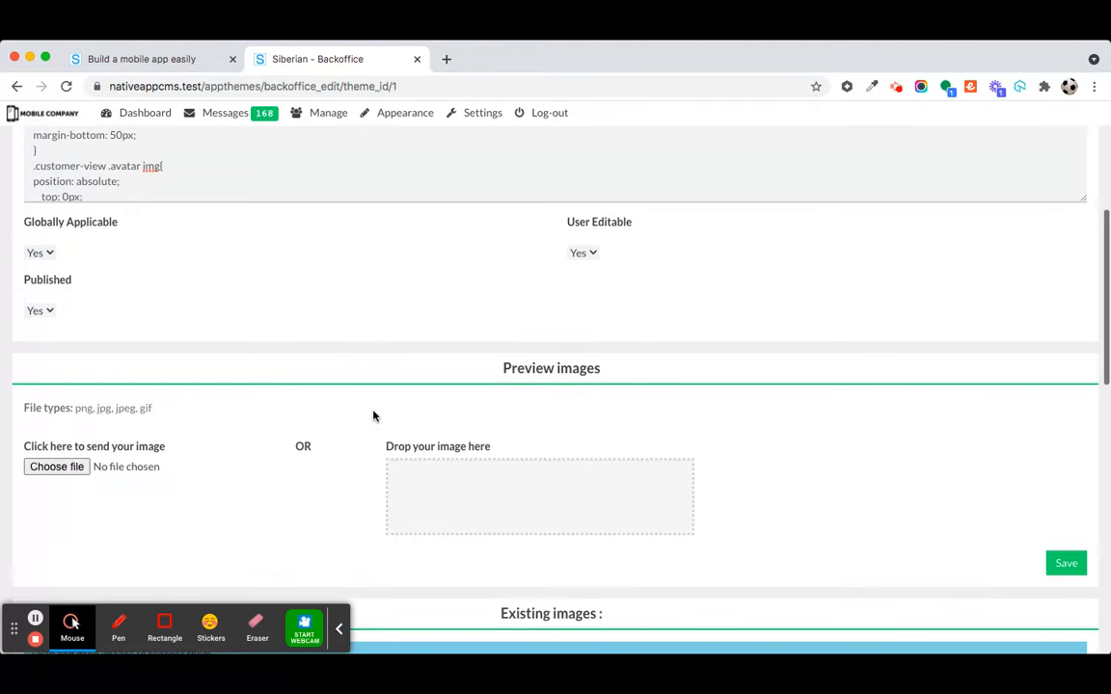
{"action": "scroll", "coordinate": [321, 390], "scroll_direction": "up", "scroll_amount": 2}
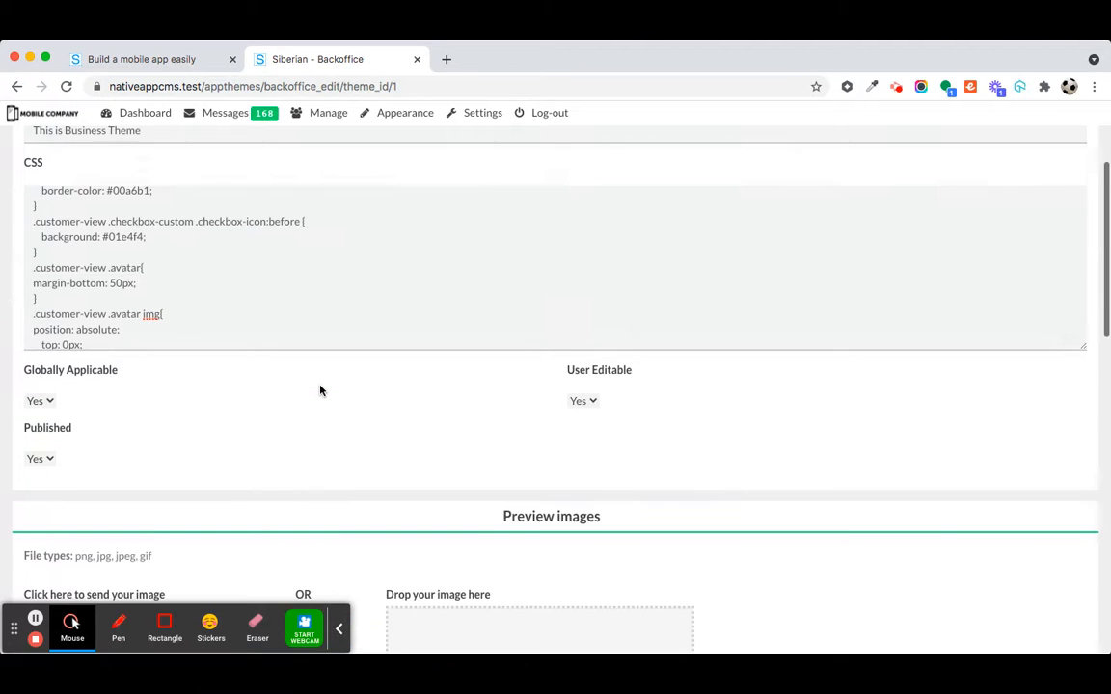
{"action": "scroll", "coordinate": [320, 389], "scroll_direction": "down", "scroll_amount": 3}
{"action": "scroll", "coordinate": [211, 421], "scroll_direction": "down", "scroll_amount": 5}
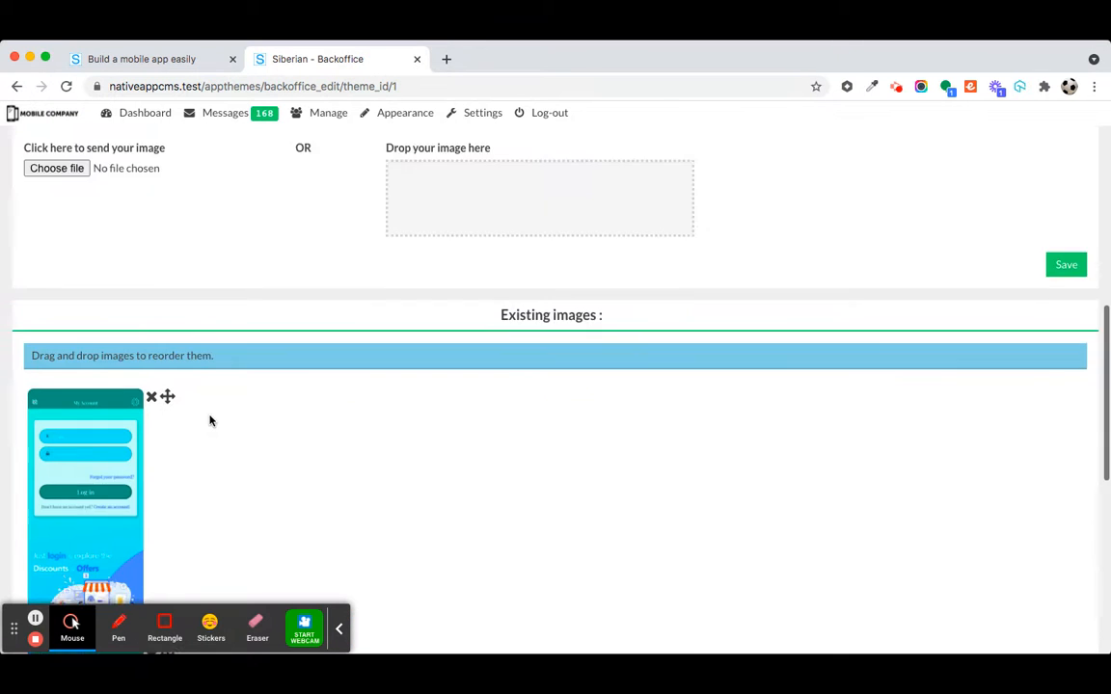
{"action": "scroll", "coordinate": [204, 411], "scroll_direction": "down", "scroll_amount": 3}
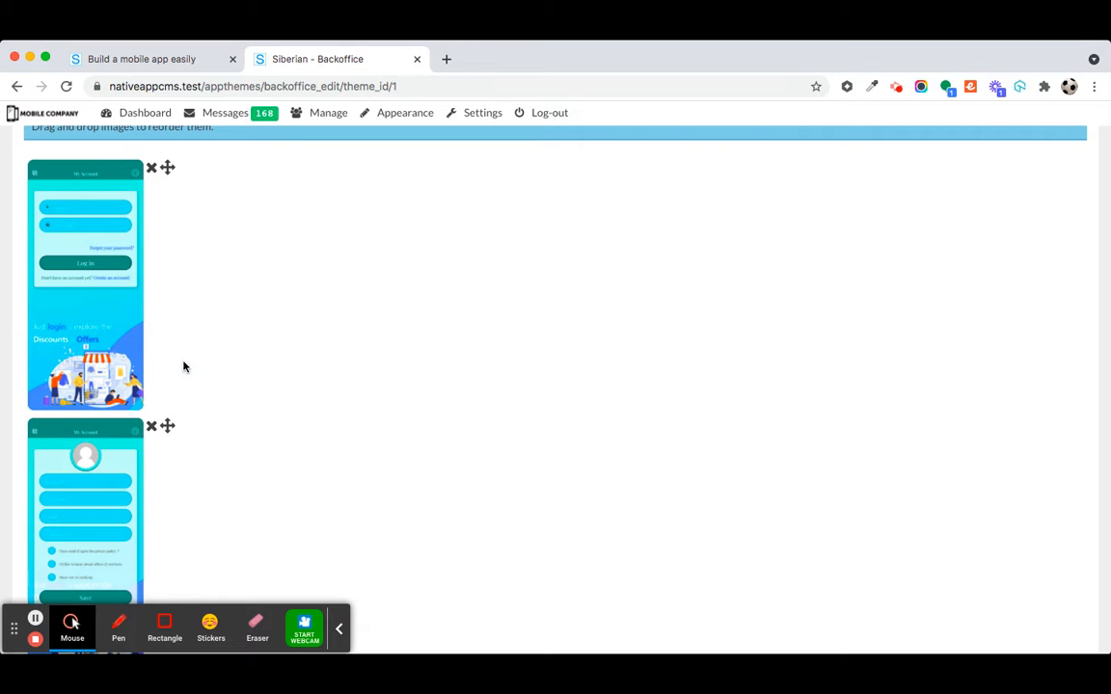
{"action": "scroll", "coordinate": [168, 352], "scroll_direction": "down", "scroll_amount": 2}
{"action": "scroll", "coordinate": [181, 381], "scroll_direction": "up", "scroll_amount": 3}
{"action": "scroll", "coordinate": [135, 429], "scroll_direction": "down", "scroll_amount": 2}
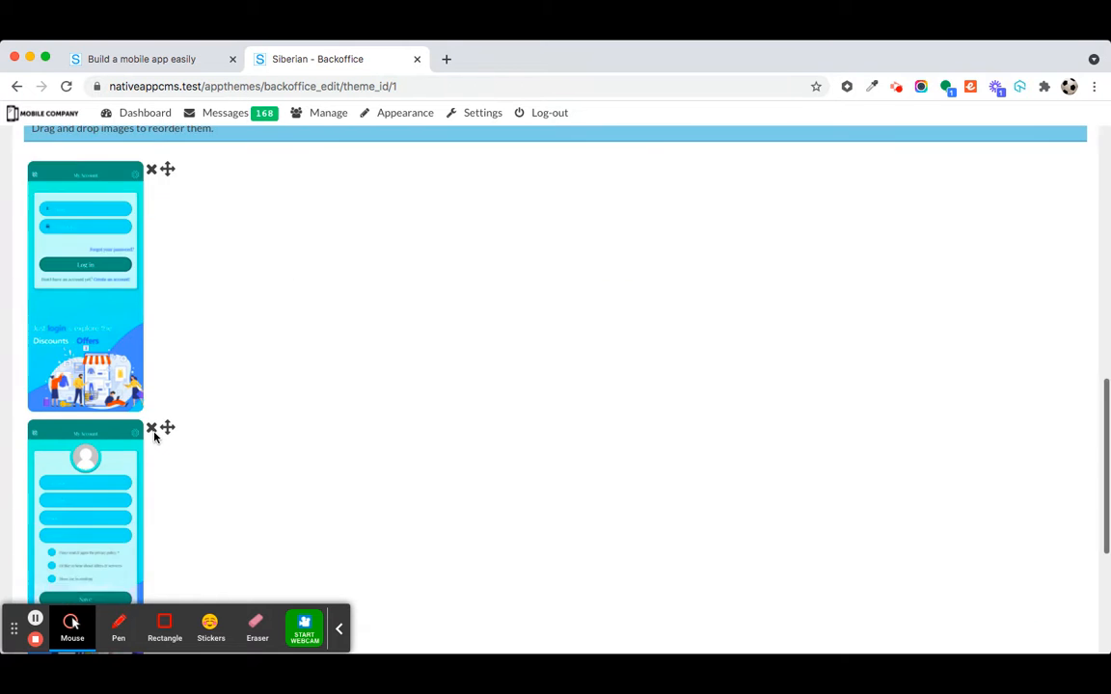
{"action": "scroll", "coordinate": [154, 436], "scroll_direction": "up", "scroll_amount": 6}
{"action": "scroll", "coordinate": [154, 437], "scroll_direction": "down", "scroll_amount": 2}
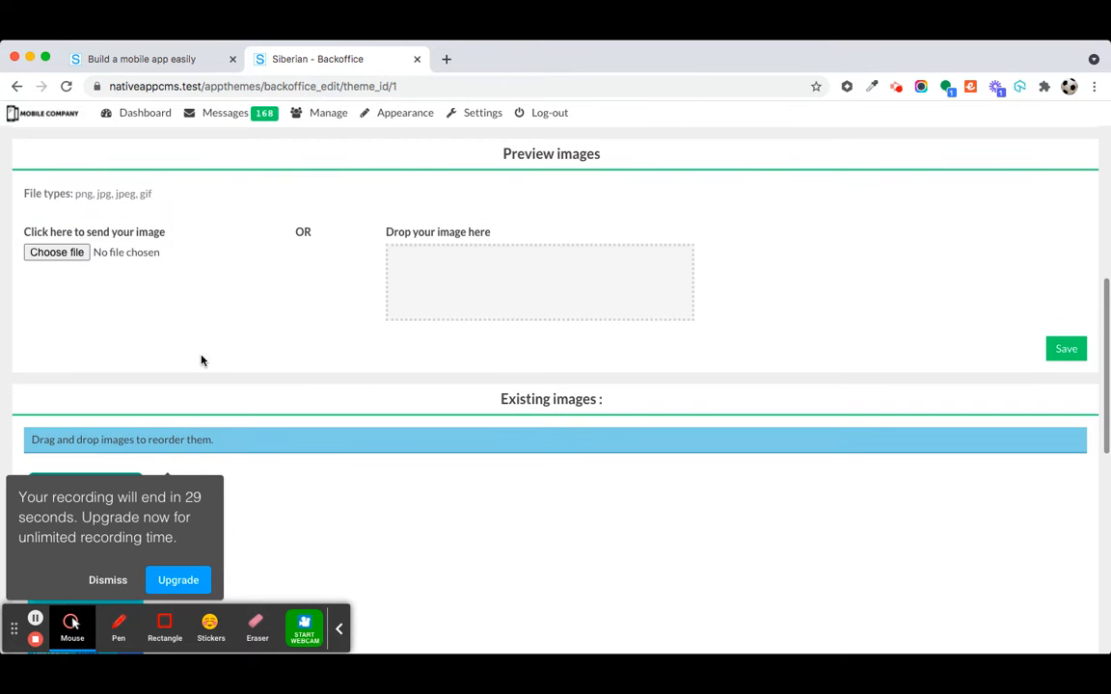
{"action": "left_click", "coordinate": [104, 579]}
{"action": "scroll", "coordinate": [238, 439], "scroll_direction": "down", "scroll_amount": 1}
{"action": "scroll", "coordinate": [238, 438], "scroll_direction": "down", "scroll_amount": 4}
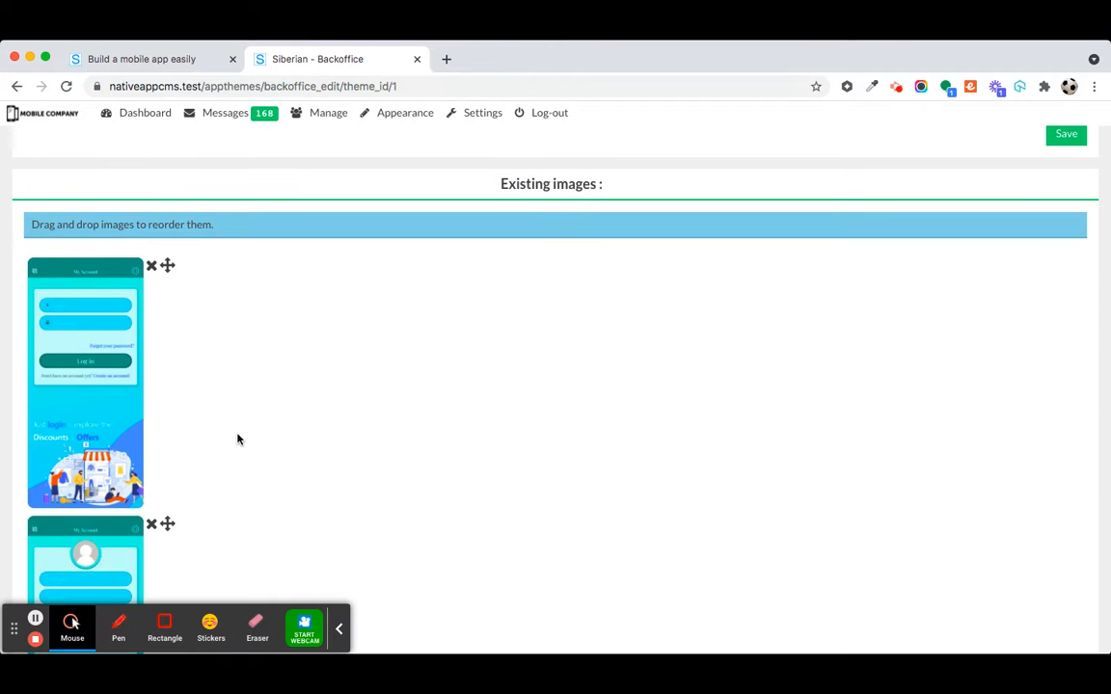
{"action": "scroll", "coordinate": [238, 439], "scroll_direction": "down", "scroll_amount": 2}
Go back to the theme's main details and review the .customer-view .scroll rule in the CSS.
{"action": "scroll", "coordinate": [238, 439], "scroll_direction": "up", "scroll_amount": 10}
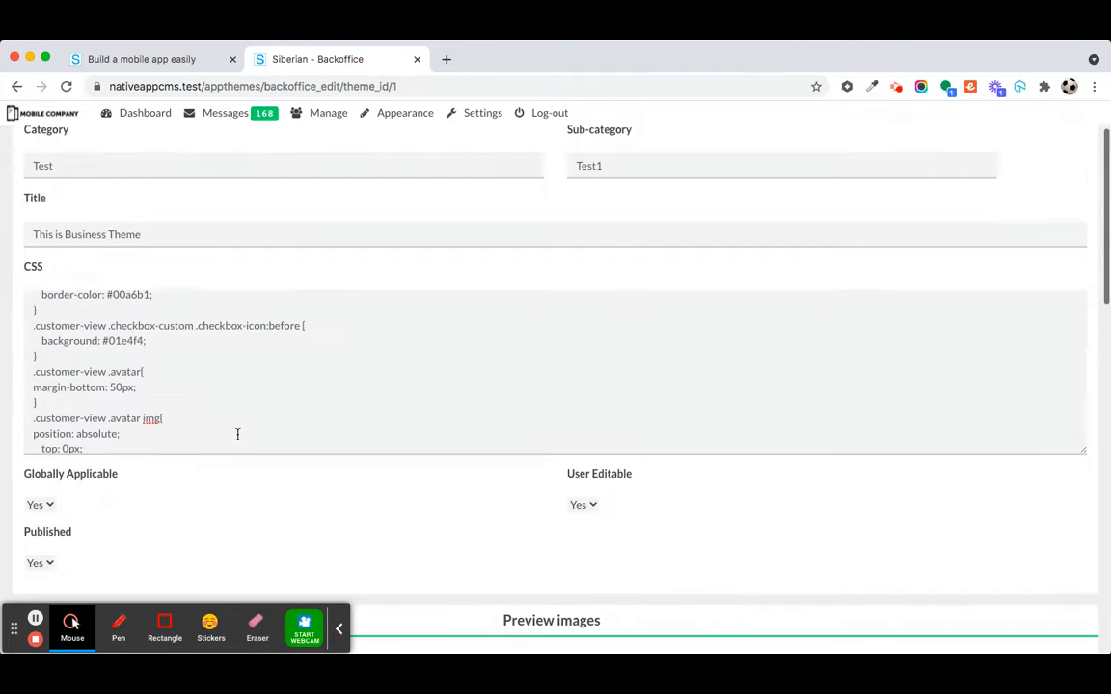
{"action": "scroll", "coordinate": [235, 421], "scroll_direction": "up", "scroll_amount": 6}
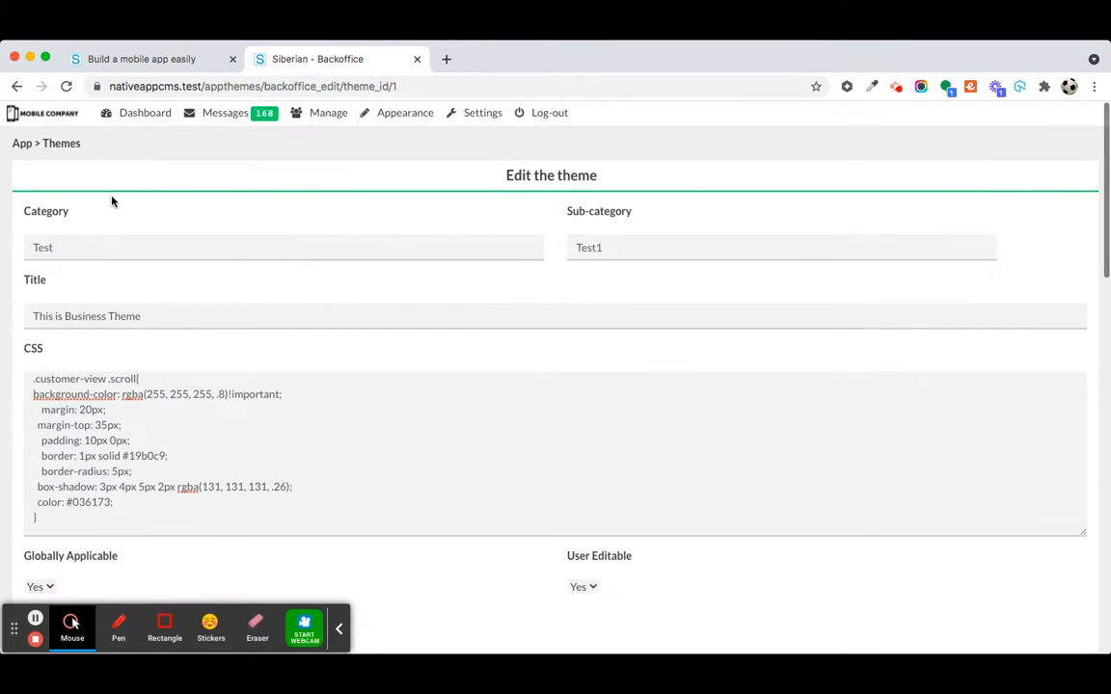
{"action": "scroll", "coordinate": [329, 377], "scroll_direction": "down", "scroll_amount": 15}
{"action": "scroll", "coordinate": [482, 337], "scroll_direction": "up", "scroll_amount": 20}
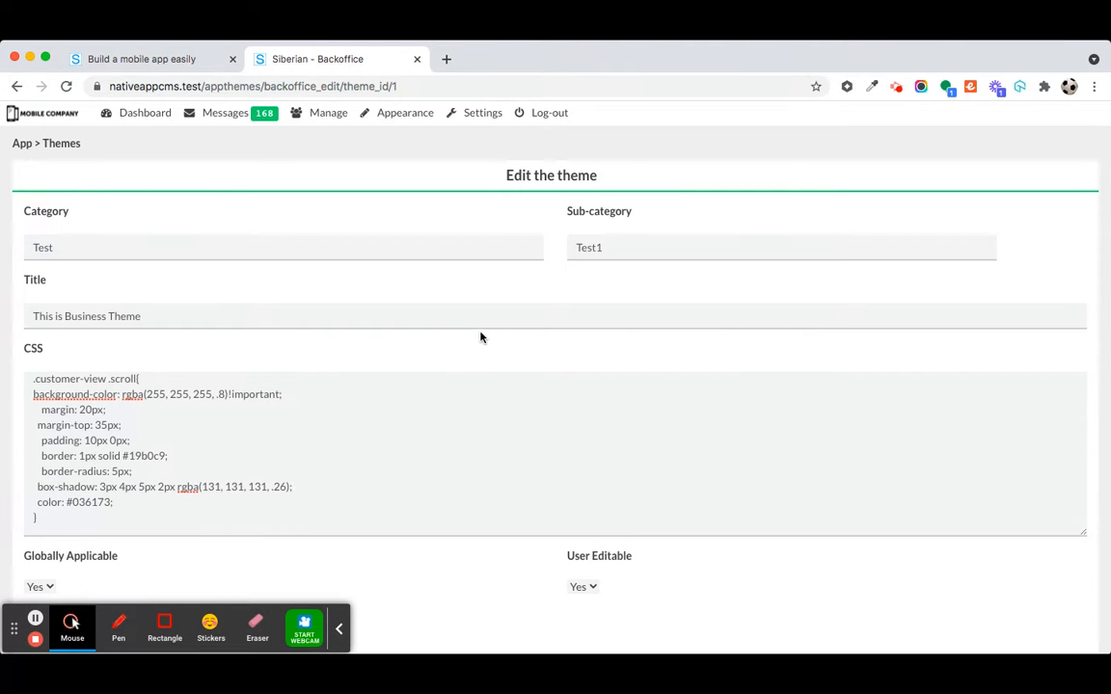
{"action": "left_click", "coordinate": [391, 446]}
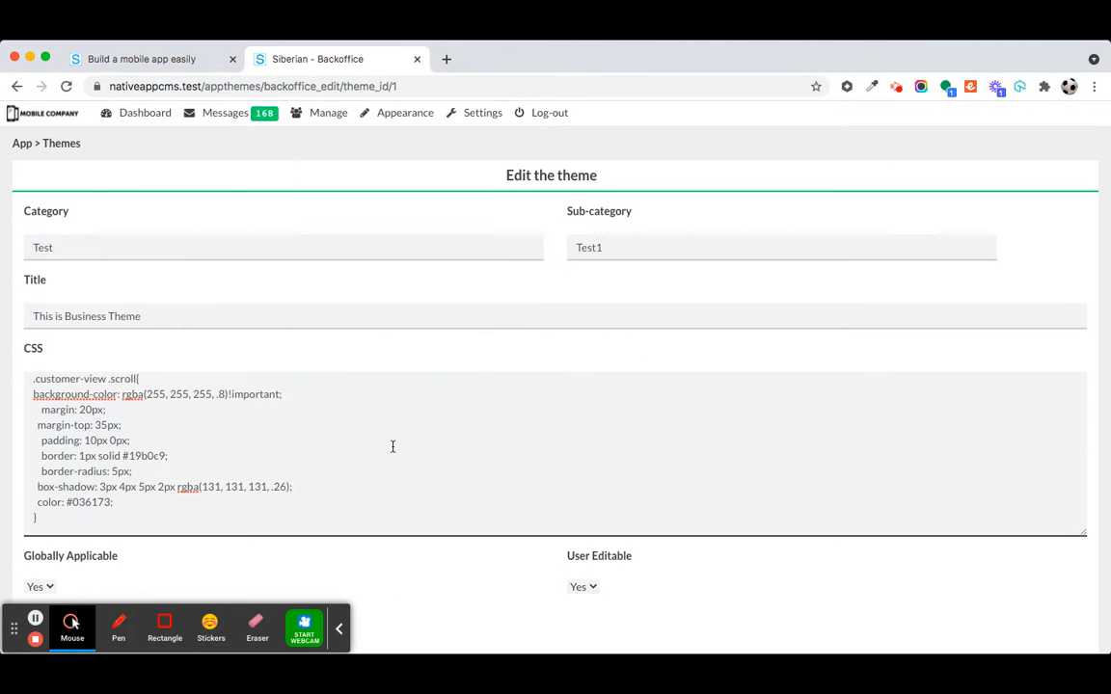